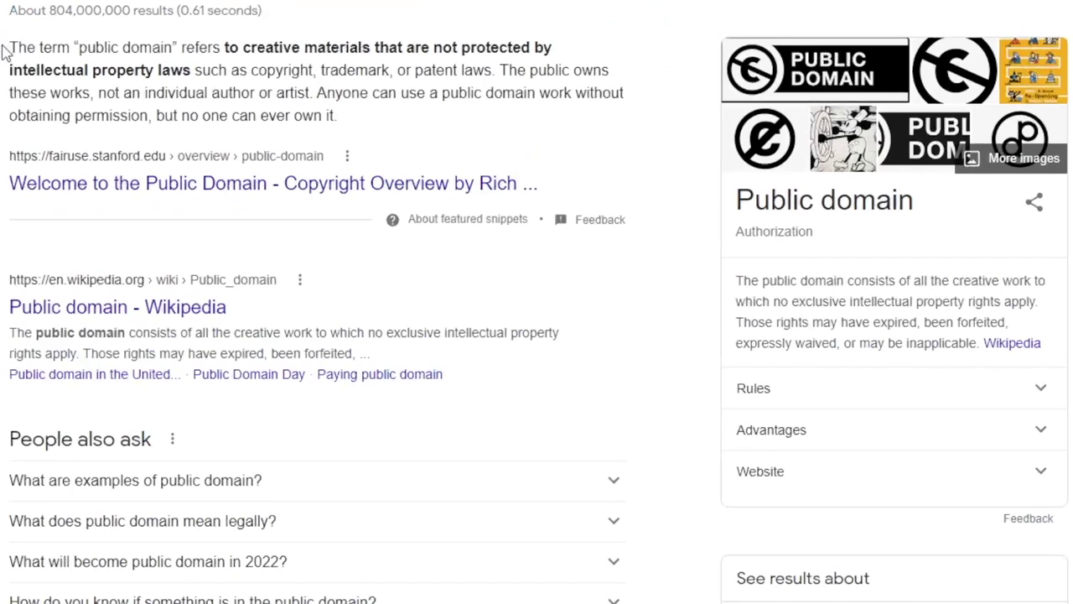
# - Highlight the opening line of the public domain definition snippet, then clear the selection
pyautogui.moveTo(10, 48); pyautogui.dragTo(359, 51)
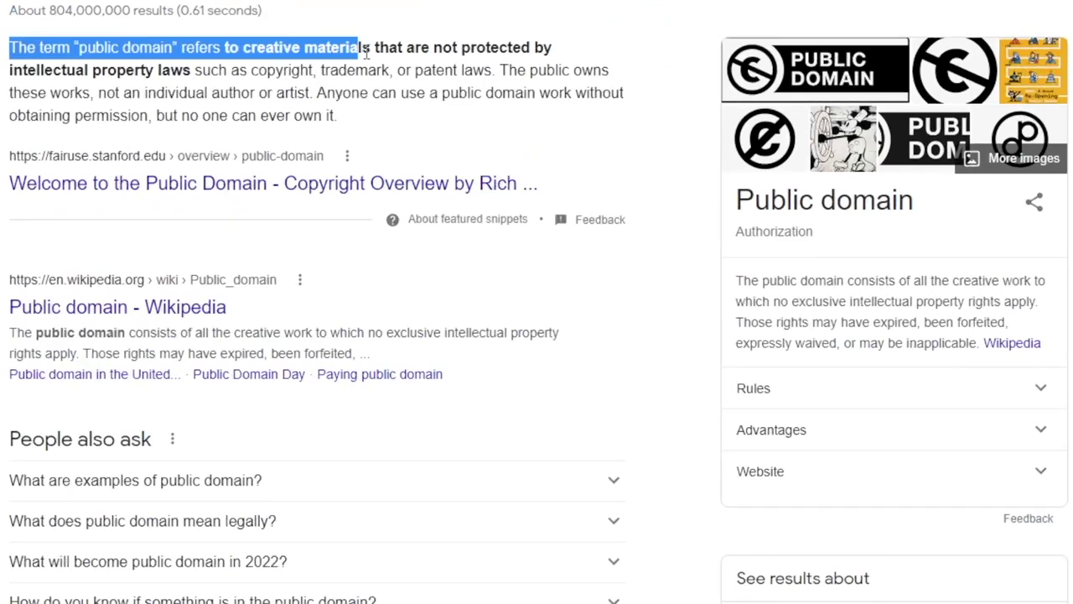
pyautogui.click(401, 92)
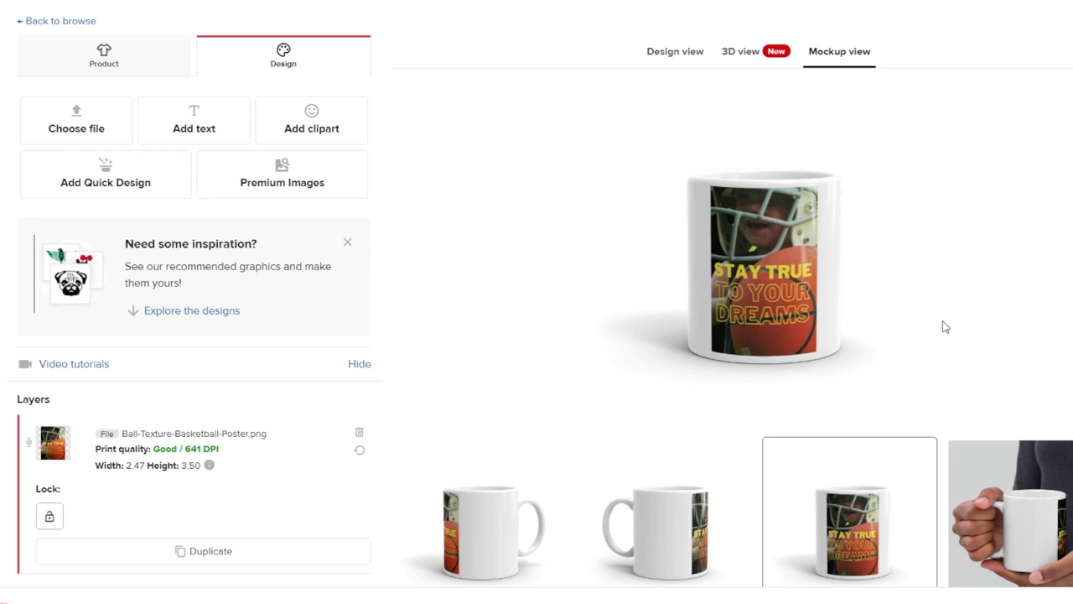
# - View the mug's handle-left, front and in-hand mockups, then rotate it in 3D view
pyautogui.click(717, 529)
pyautogui.click(915, 565)
pyautogui.click(1063, 577)
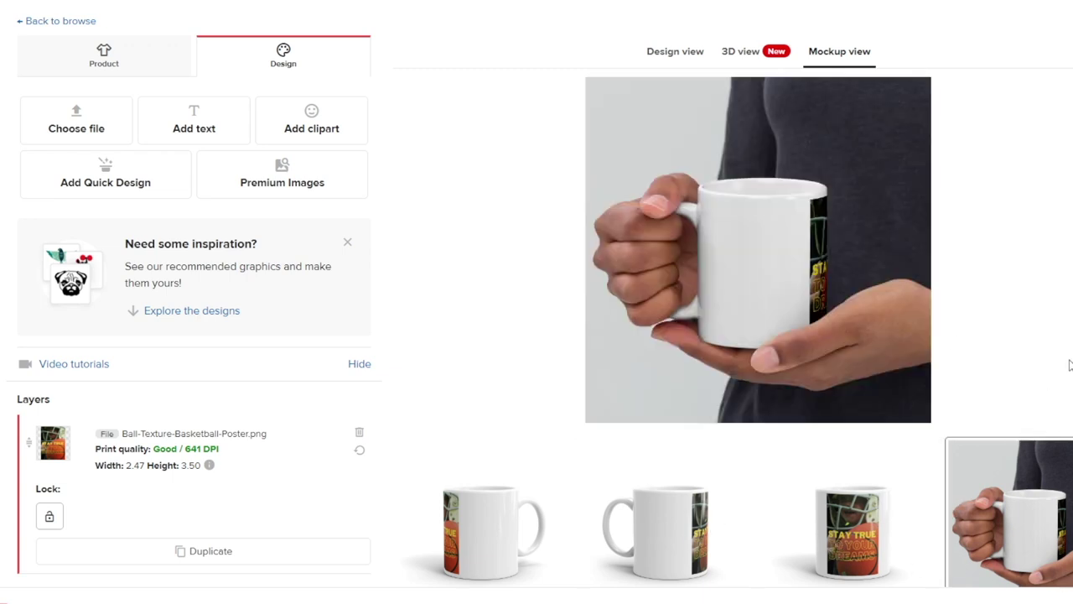
pyautogui.click(754, 51)
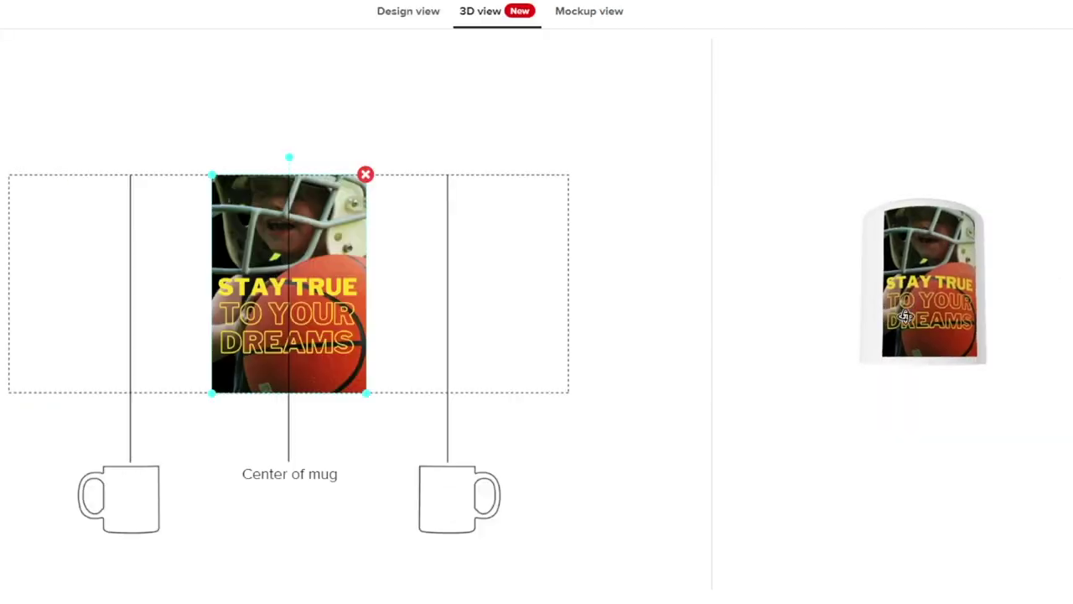
pyautogui.moveTo(897, 321); pyautogui.dragTo(869, 327)
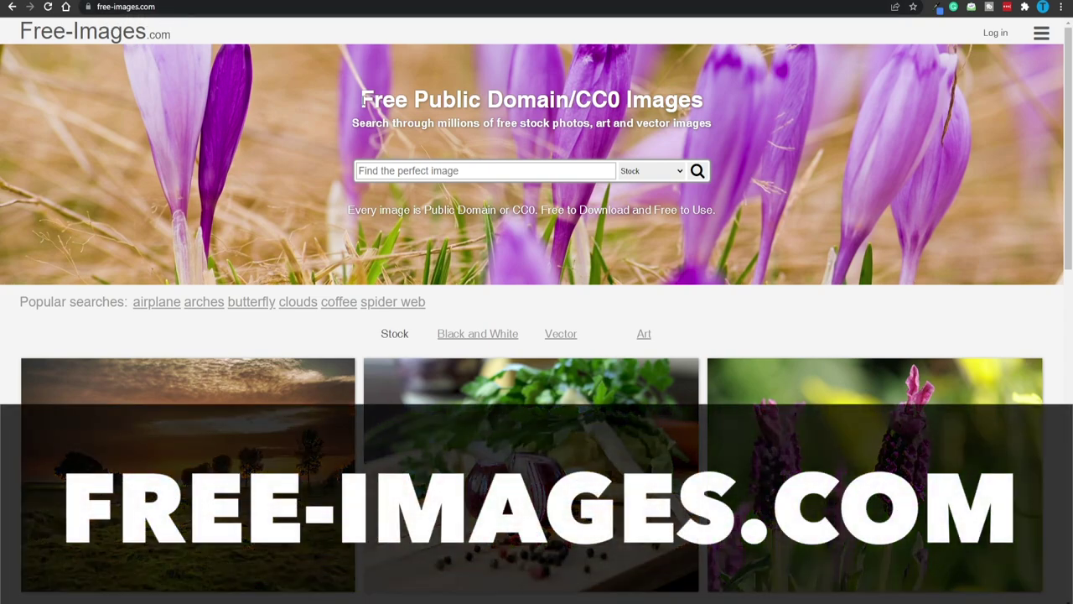
# - Highlight the Free Public Domain heading and skim the Free-Images.com homepage
pyautogui.moveTo(363, 99); pyautogui.dragTo(571, 101)
pyautogui.click(571, 101)
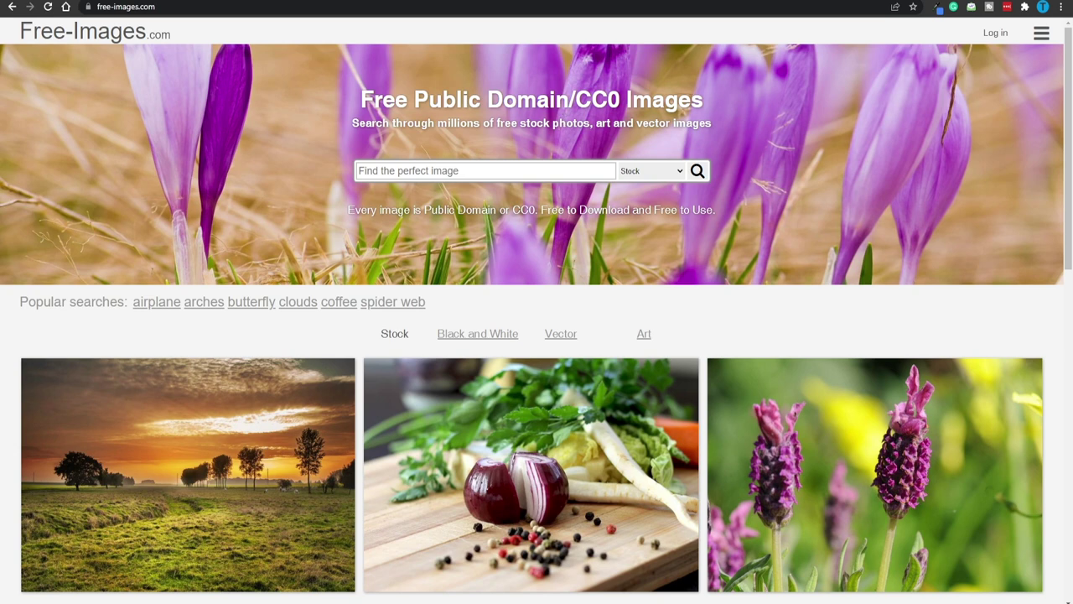
pyautogui.scroll(-1, 508, 153)
pyautogui.scroll(1, 495, 165)
# - Search for 'basketball kid' and open the boy-in-helmet basketball photo
pyautogui.click(453, 171)
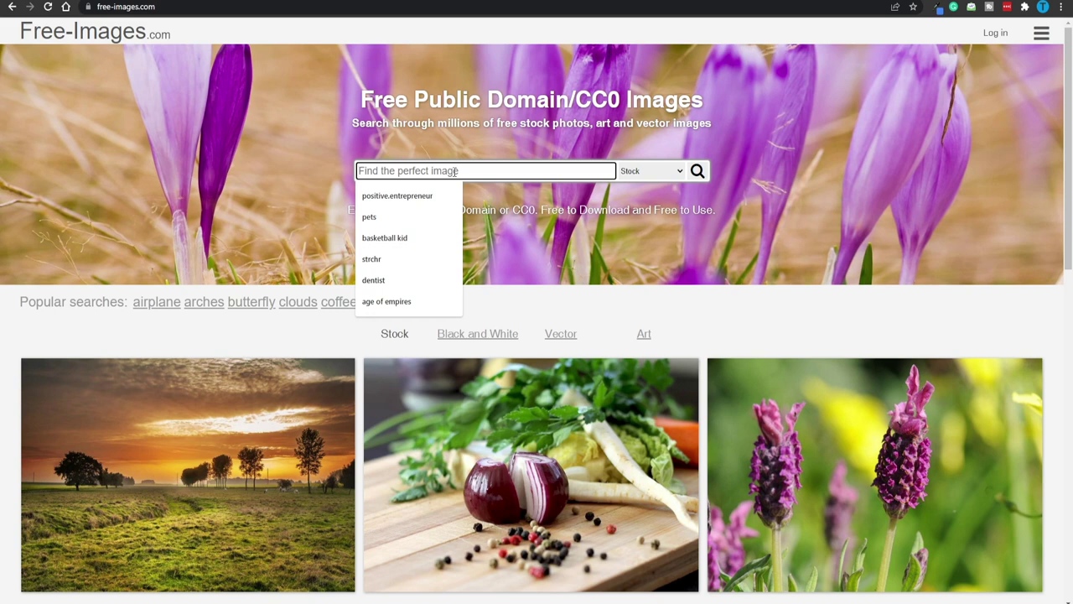
pyautogui.click(426, 238)
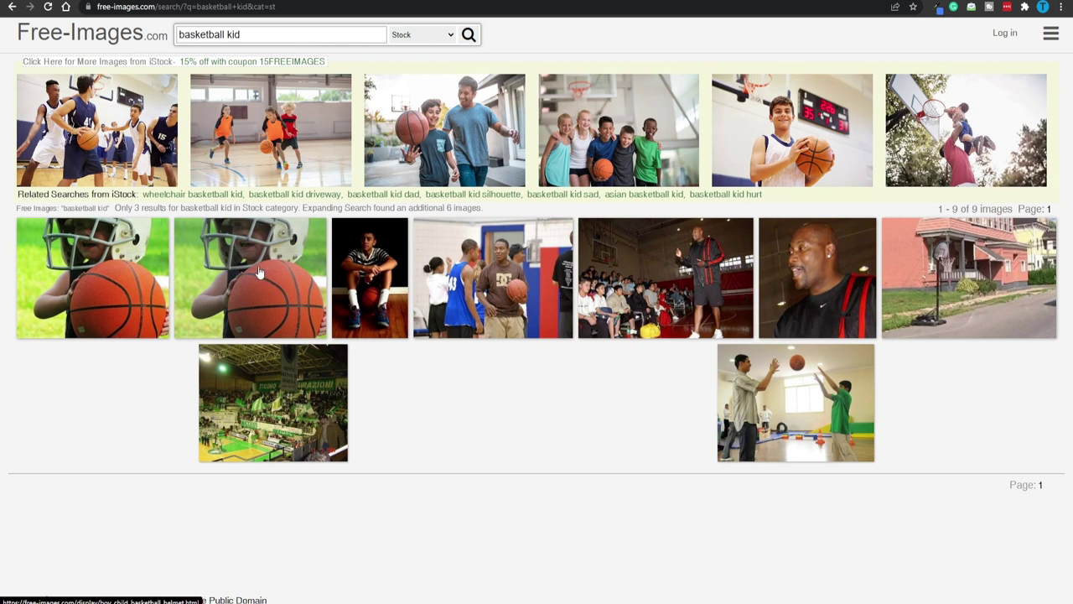
pyautogui.click(261, 273)
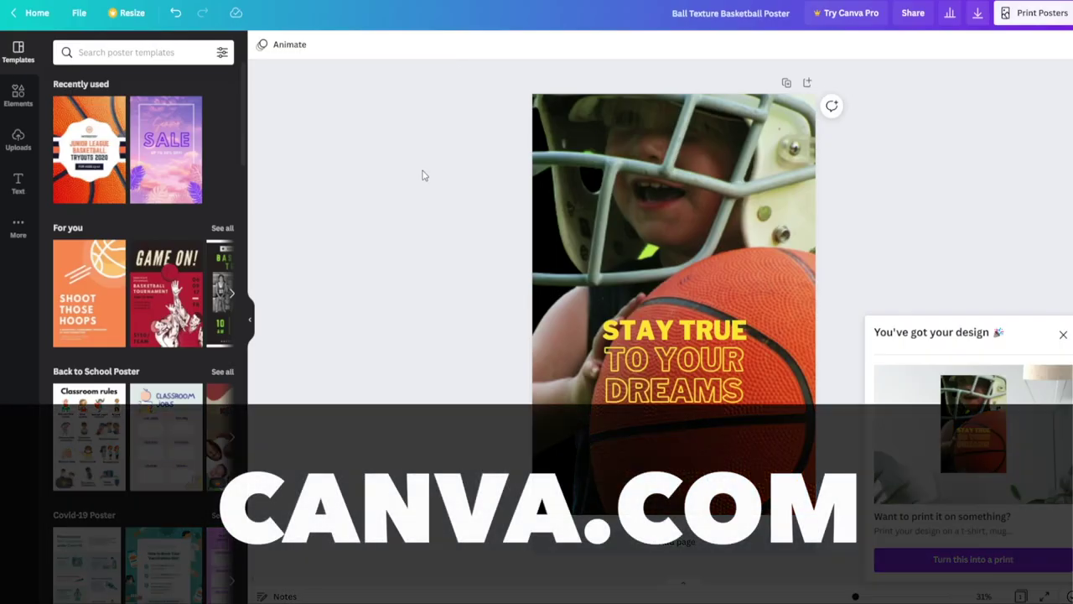
# - Dismiss the 'You've got your design' print panel and bring up the Text options
pyautogui.click(1063, 335)
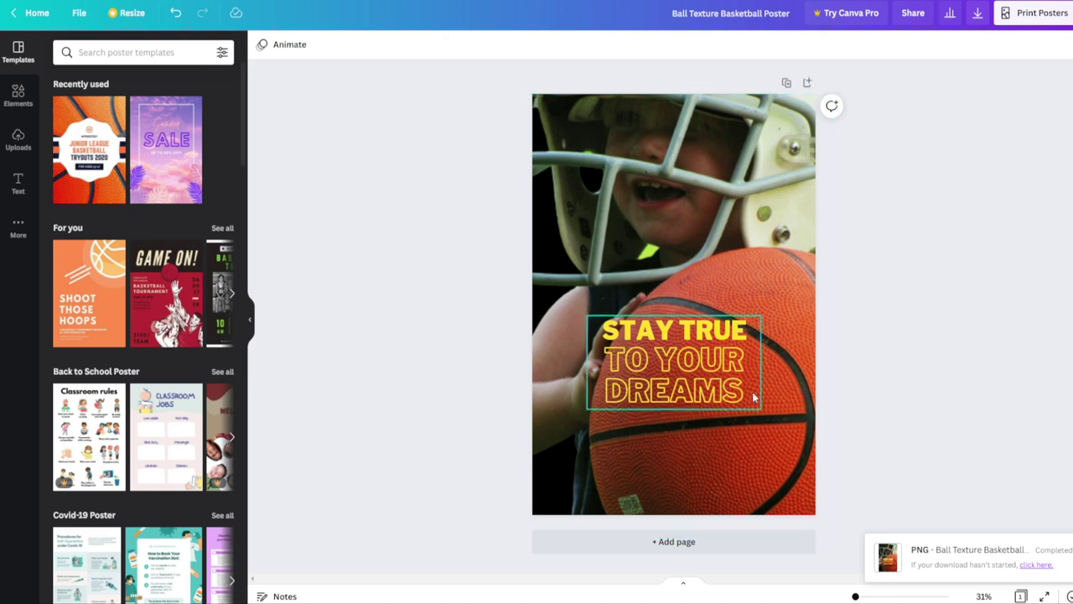
pyautogui.click(17, 192)
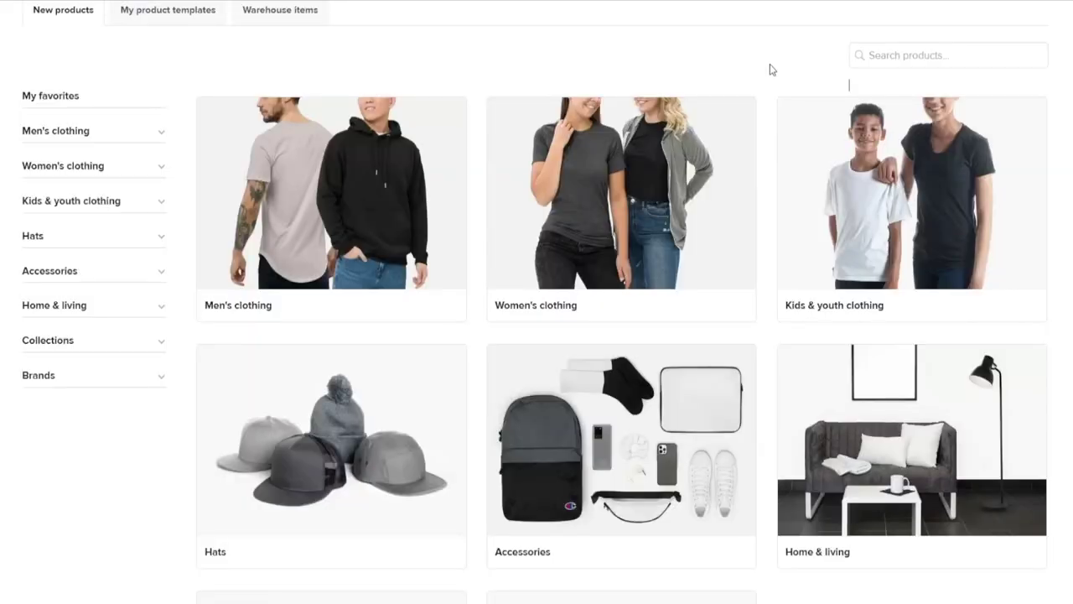
# - Scroll the product catalogue, open the Bestsellers collection and scroll through its products
pyautogui.scroll(-2, 763, 80)
pyautogui.scroll(4, 754, 95)
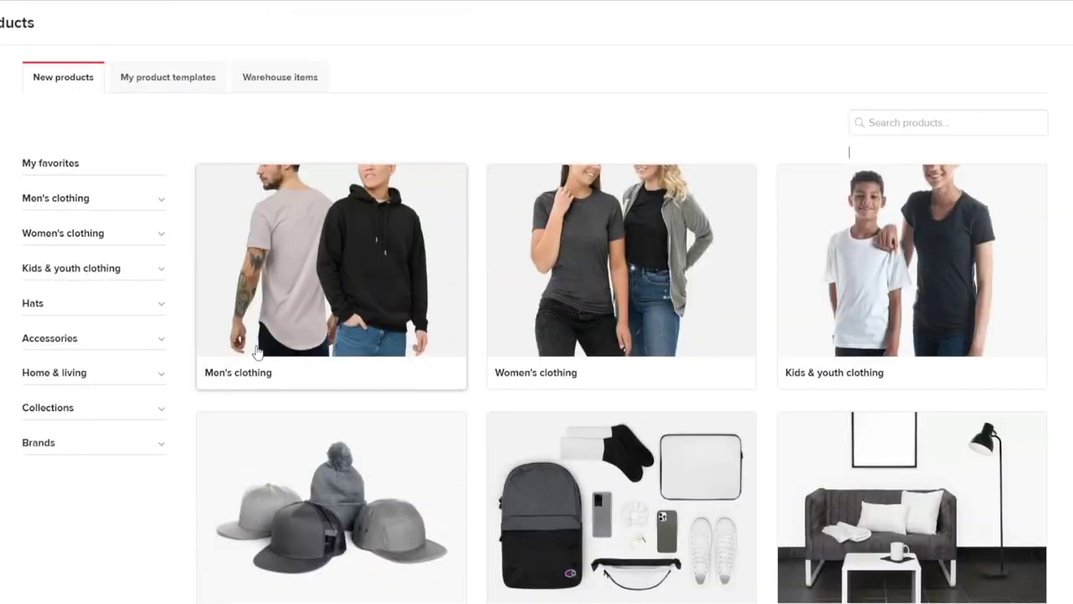
pyautogui.scroll(-4, 503, 318)
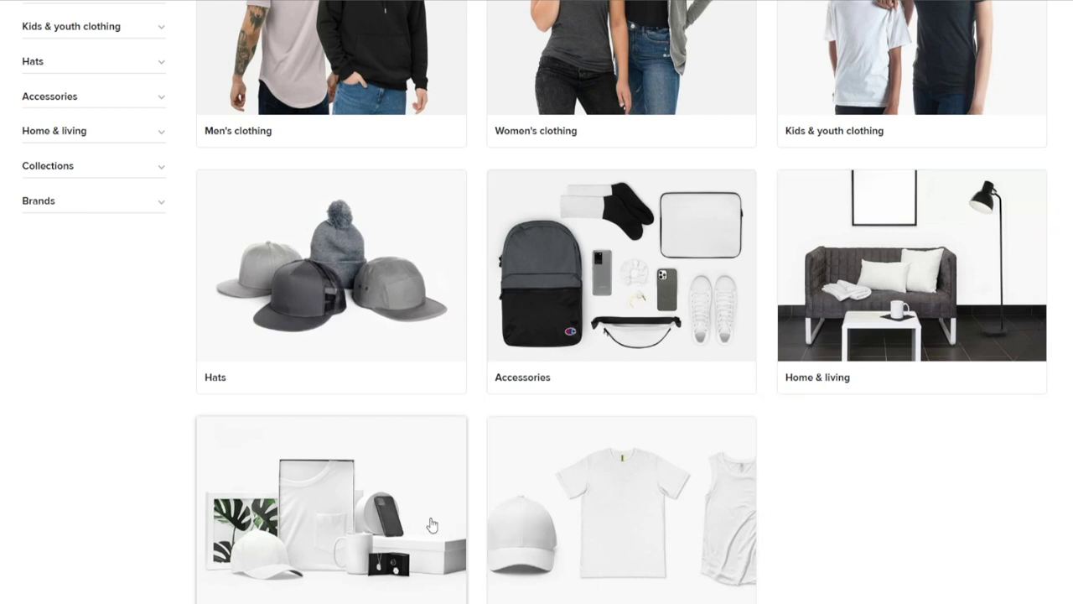
pyautogui.click(523, 535)
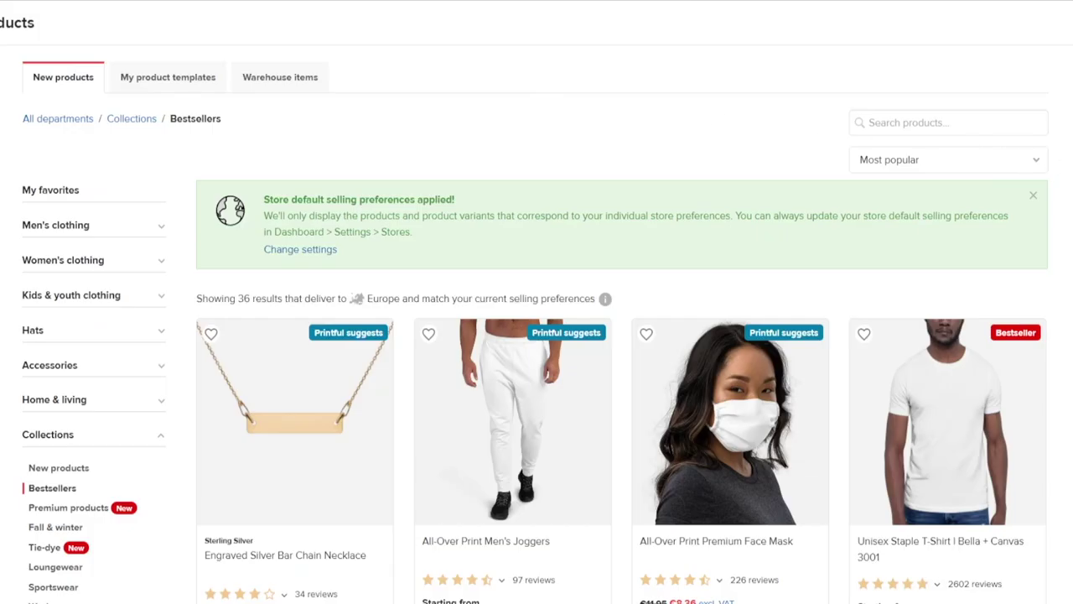
pyautogui.scroll(-3, 537, 335)
pyautogui.scroll(-3, 537, 335)
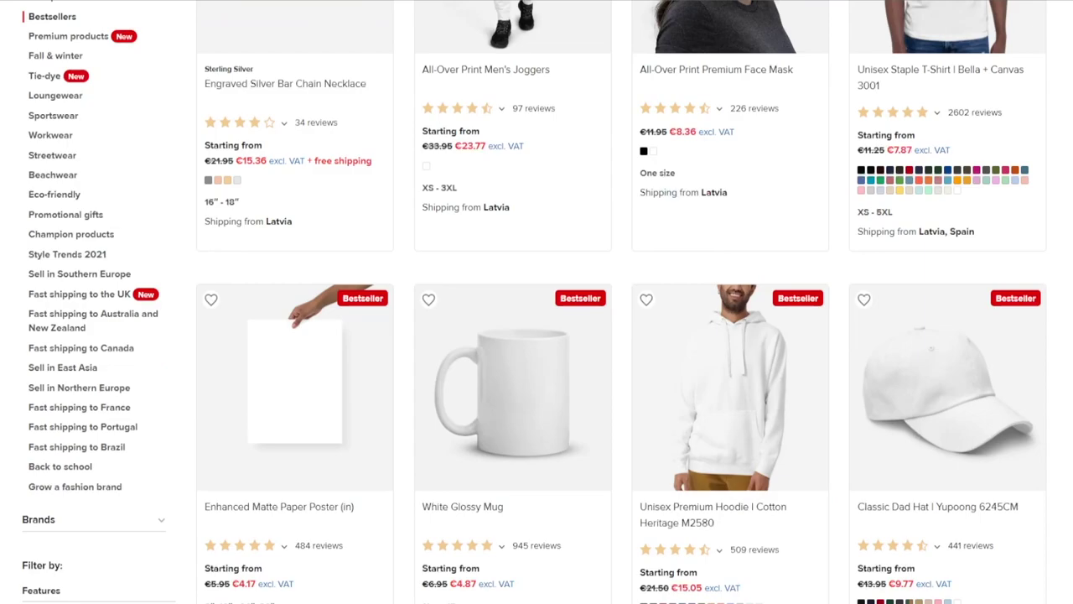
pyautogui.scroll(-4, 537, 335)
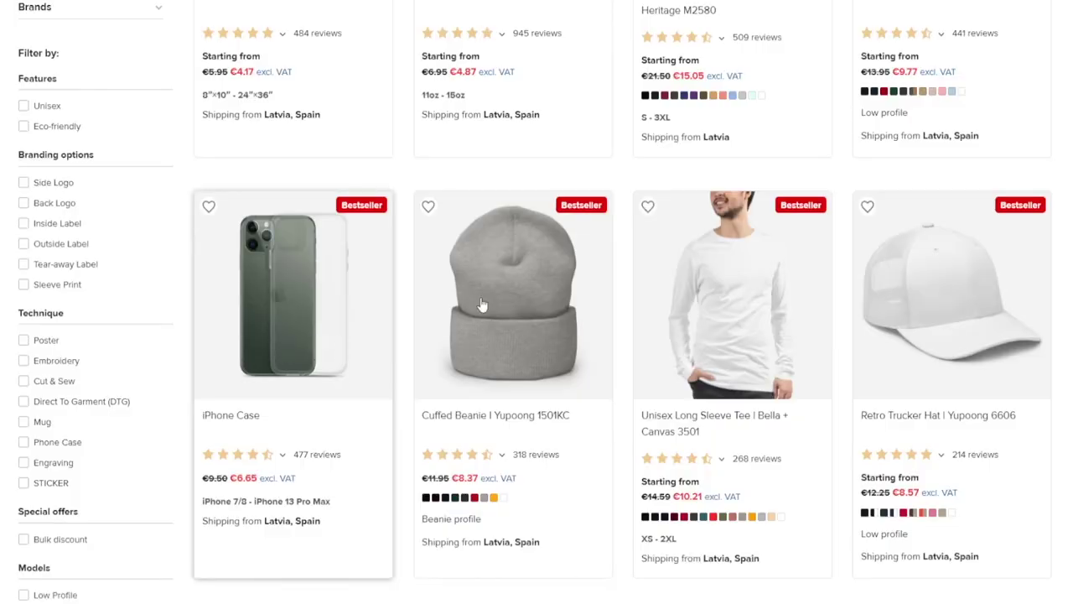
pyautogui.scroll(-14, 338, 308)
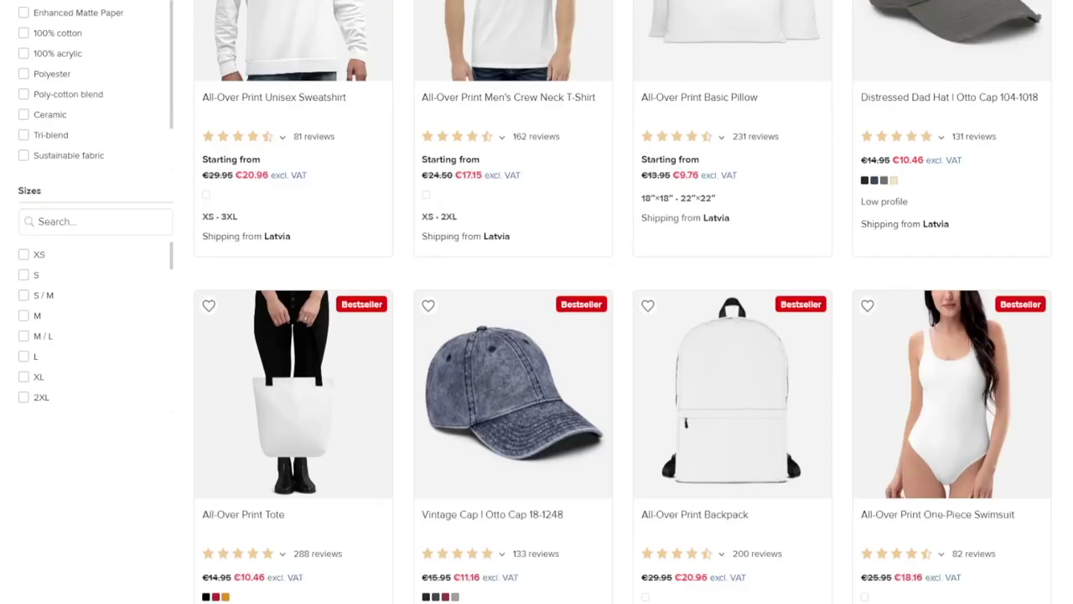
pyautogui.scroll(15, 482, 379)
pyautogui.scroll(-5, 482, 379)
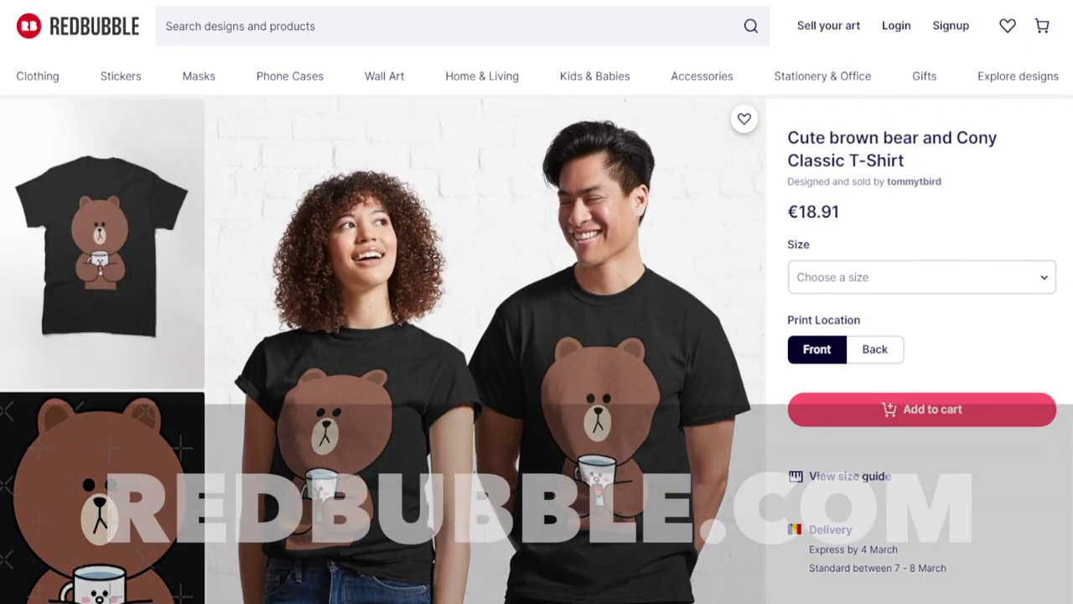
# - Scroll through the Cute brown bear and Cony Classic T-Shirt product page
pyautogui.scroll(-2, 695, 112)
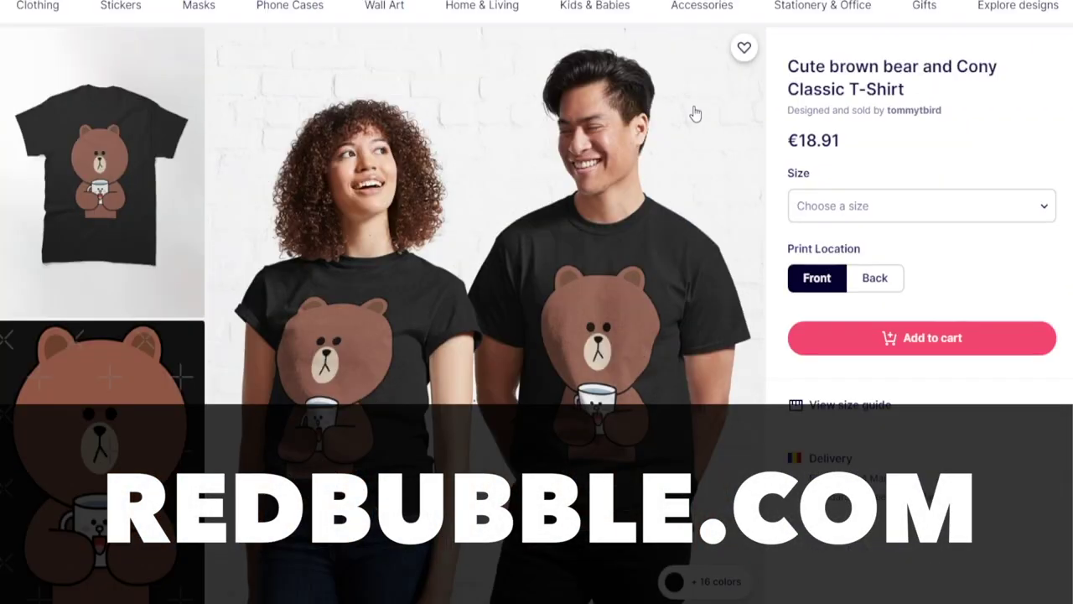
pyautogui.scroll(2, 755, 252)
pyautogui.scroll(-2, 830, 327)
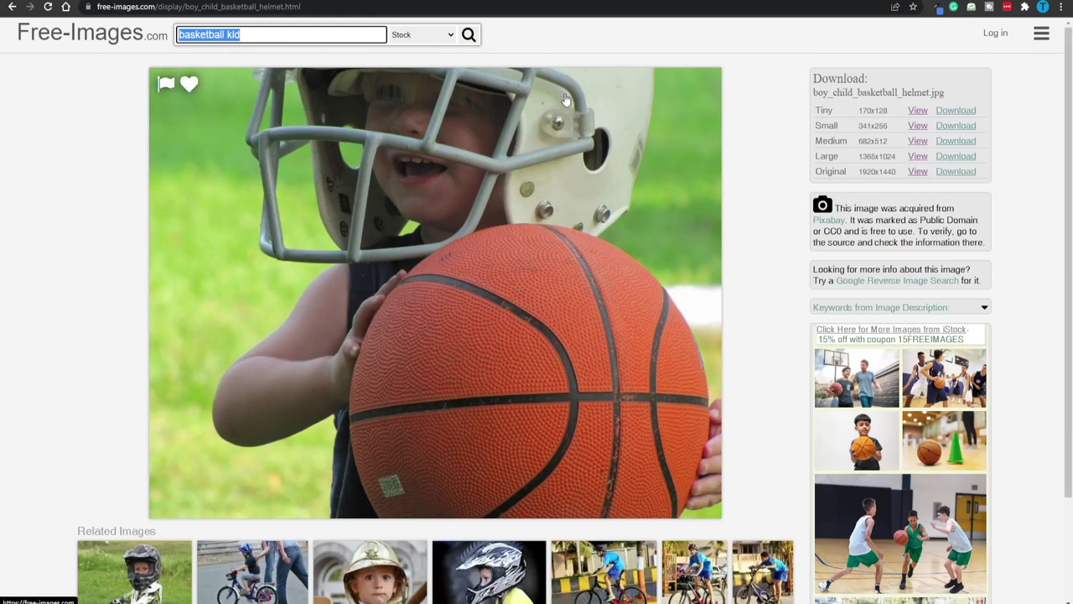
# - Search Free-Images.com for 'business' and scroll the results grid
pyautogui.write('business')
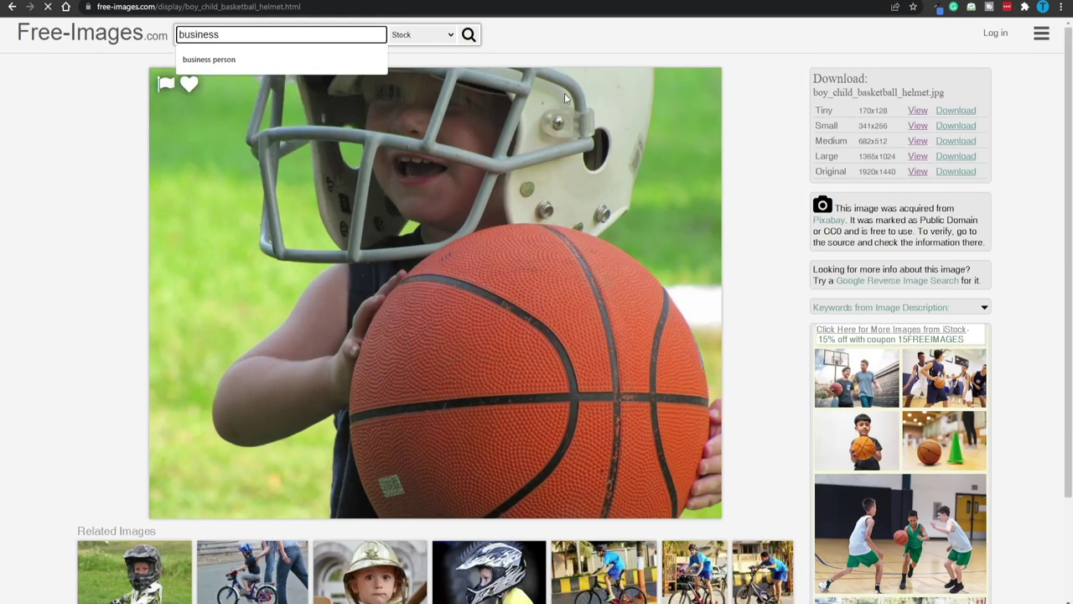
pyautogui.press('Return')
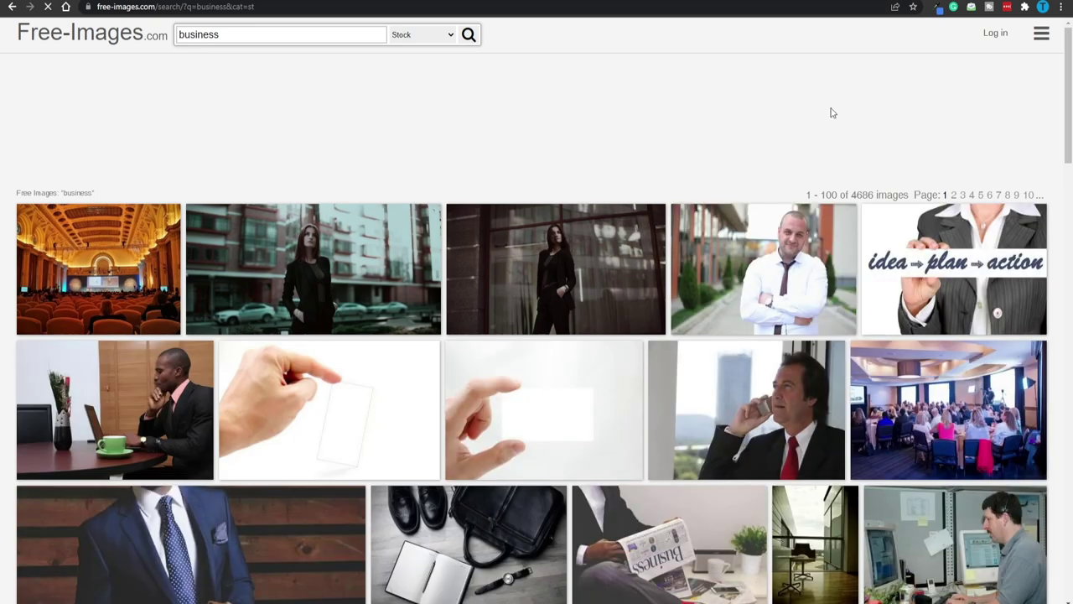
pyautogui.scroll(-2, 928, 125)
pyautogui.scroll(-6, 860, 151)
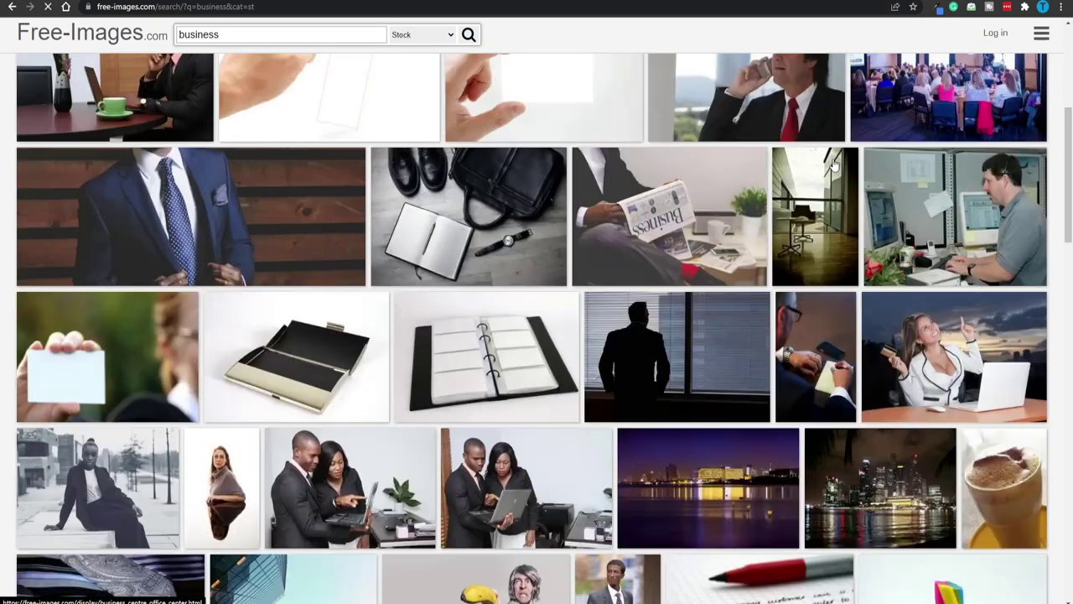
pyautogui.scroll(3, 817, 396)
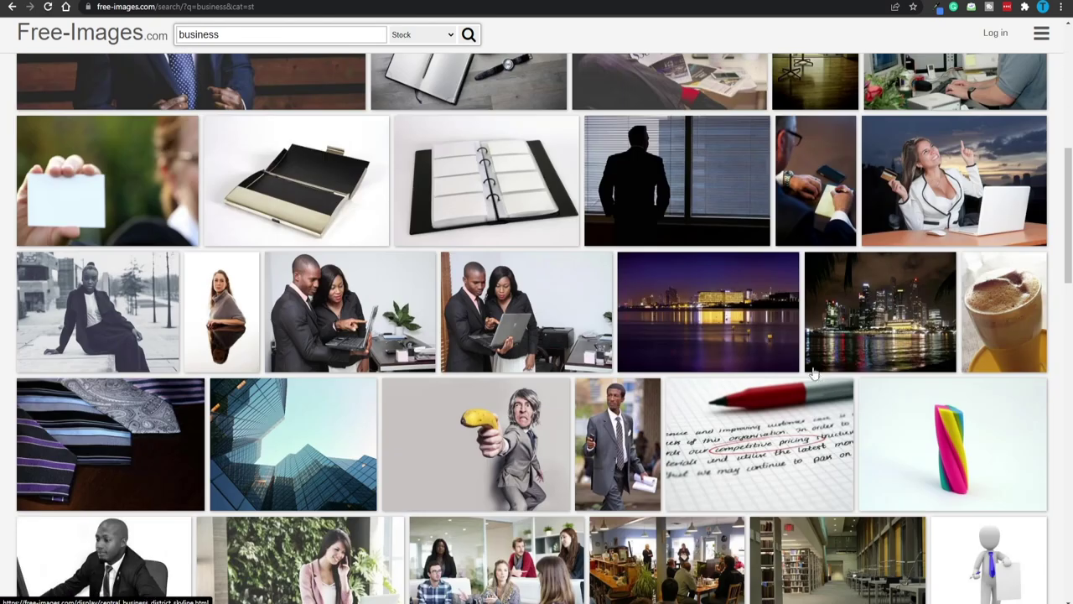